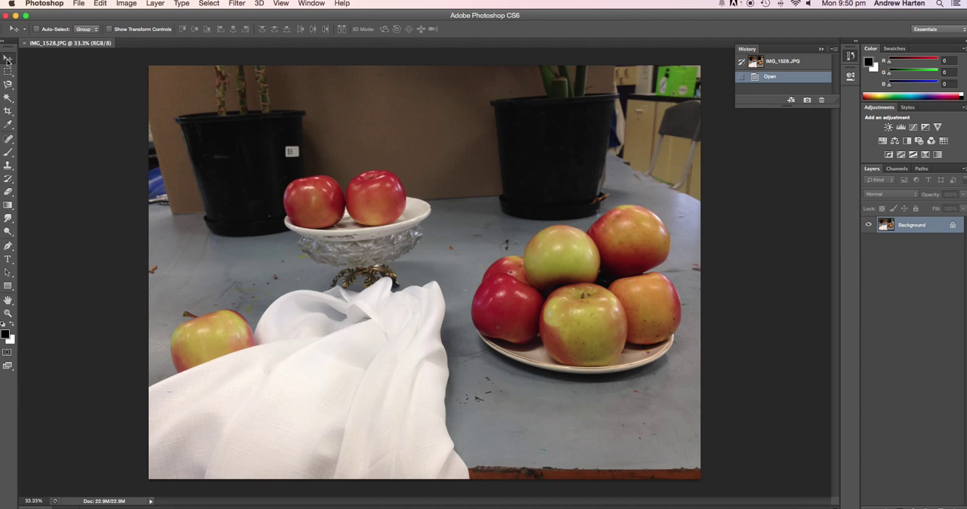
# Step: Crop the photo to about 62.3 by 59.8 cm around the two apples on the glass stand, the white cloth and part of the fruit plate
pyautogui.click(8, 114)
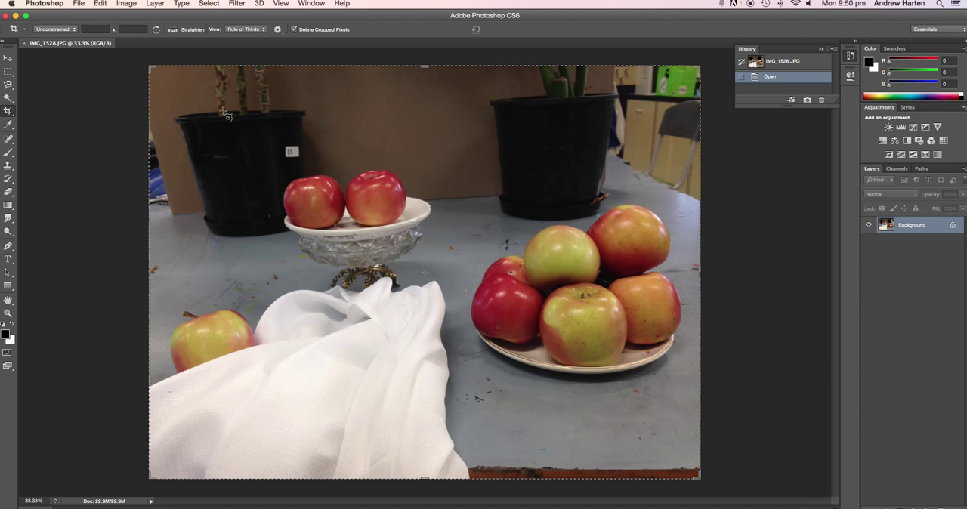
pyautogui.moveTo(149, 66); pyautogui.dragTo(191, 83)
pyautogui.moveTo(657, 460); pyautogui.dragTo(616, 416)
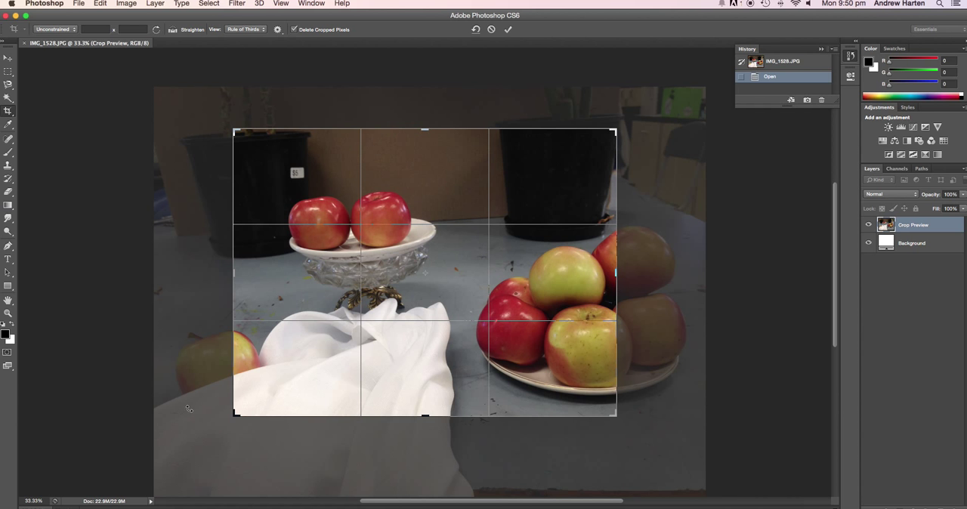
pyautogui.moveTo(349, 309); pyautogui.dragTo(296, 305)
pyautogui.moveTo(234, 272)
pyautogui.mouseDown()
pyautogui.moveTo(223, 273)
pyautogui.moveTo(231, 273)
pyautogui.mouseUp()
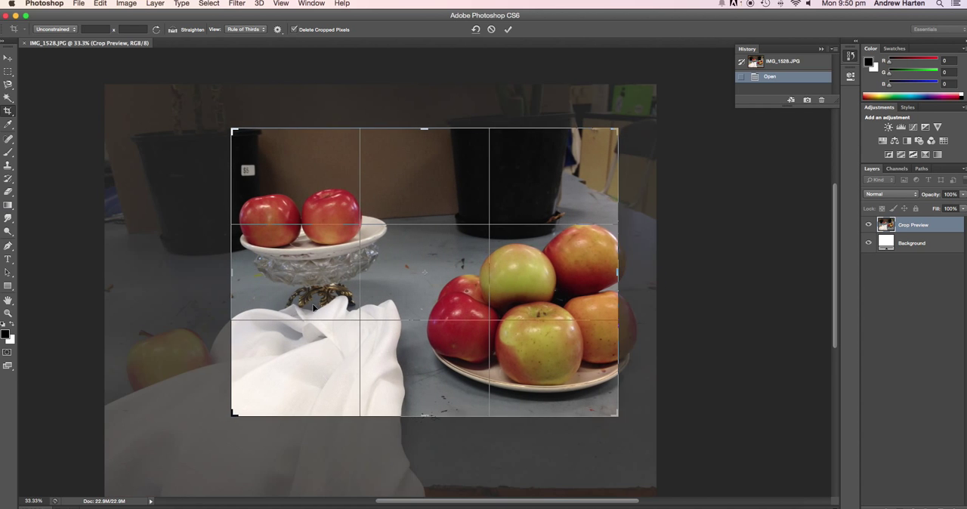
pyautogui.moveTo(619, 418); pyautogui.dragTo(570, 428)
pyautogui.moveTo(281, 121)
pyautogui.mouseDown()
pyautogui.moveTo(280, 152)
pyautogui.moveTo(277, 123)
pyautogui.moveTo(278, 132)
pyautogui.mouseUp()
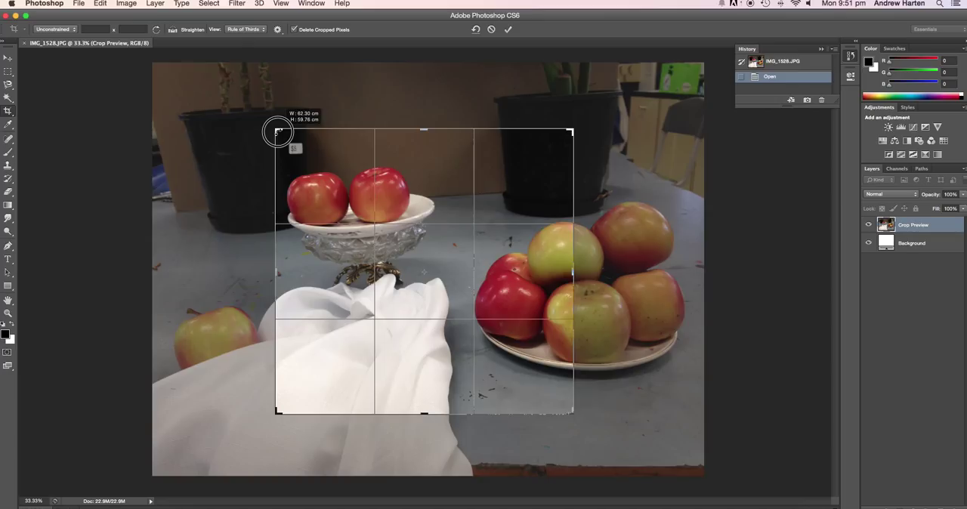
pyautogui.moveTo(278, 132); pyautogui.dragTo(278, 133)
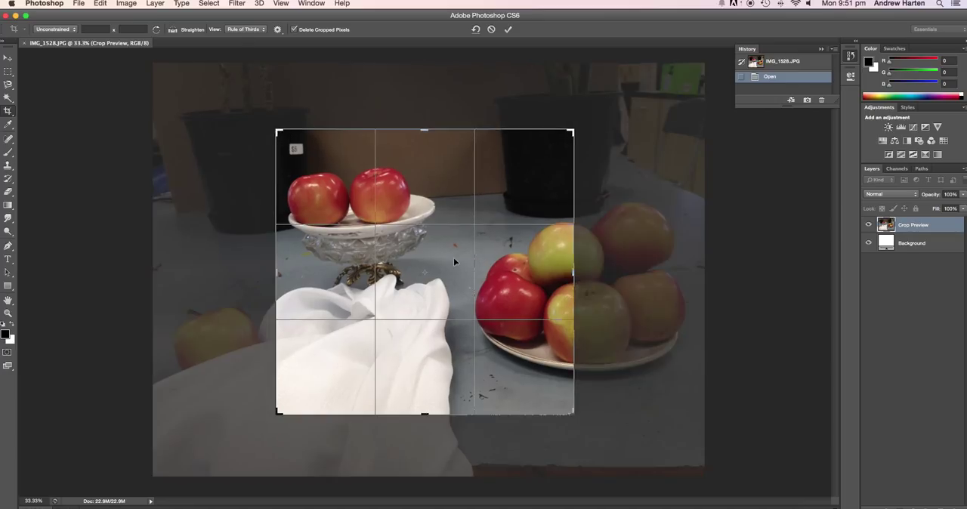
pyautogui.press('Return')
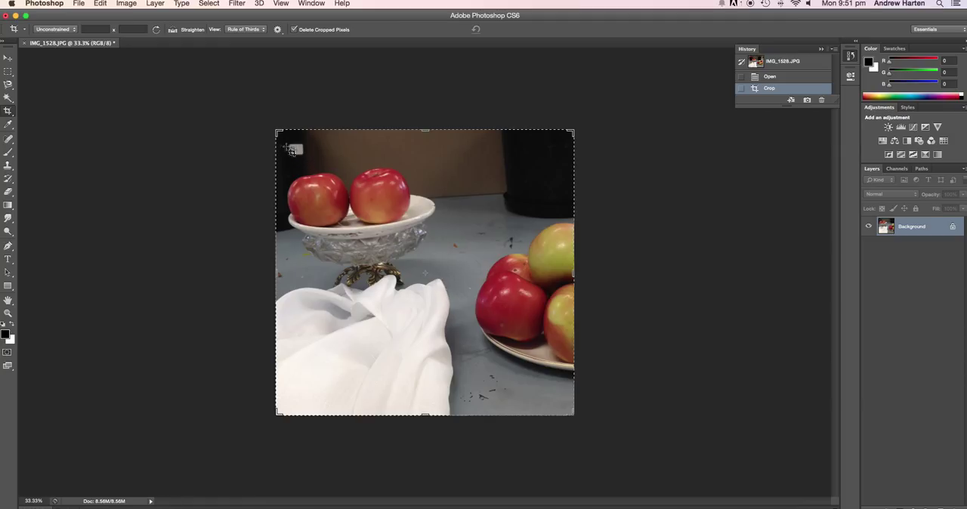
# Step: Remove the white price label from the dark pot with the Clone Stamp, sampling the nearby black area
pyautogui.click(8, 167)
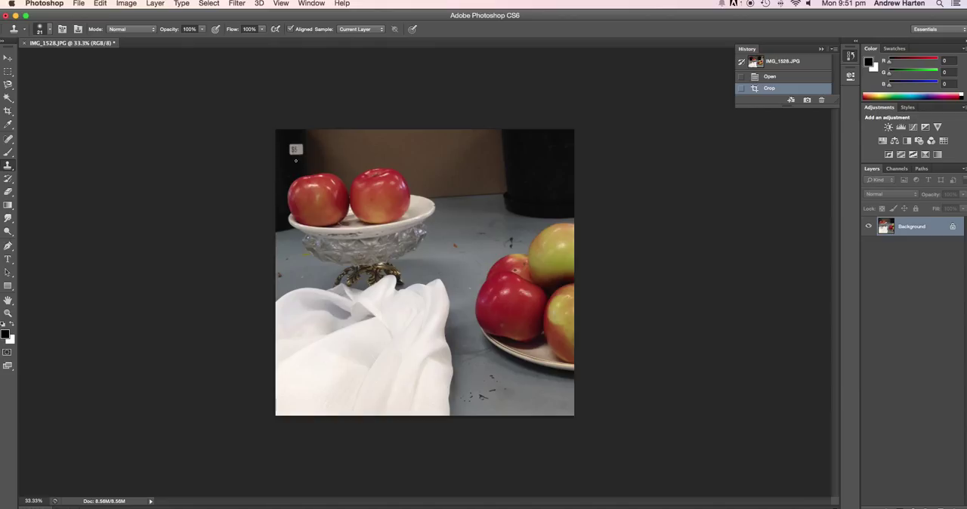
pyautogui.click(290, 154)
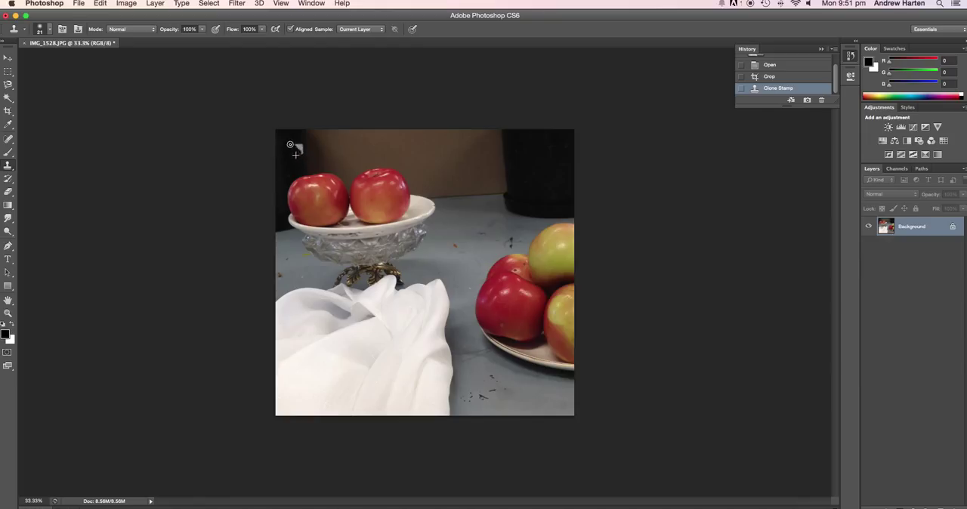
pyautogui.click(291, 150)
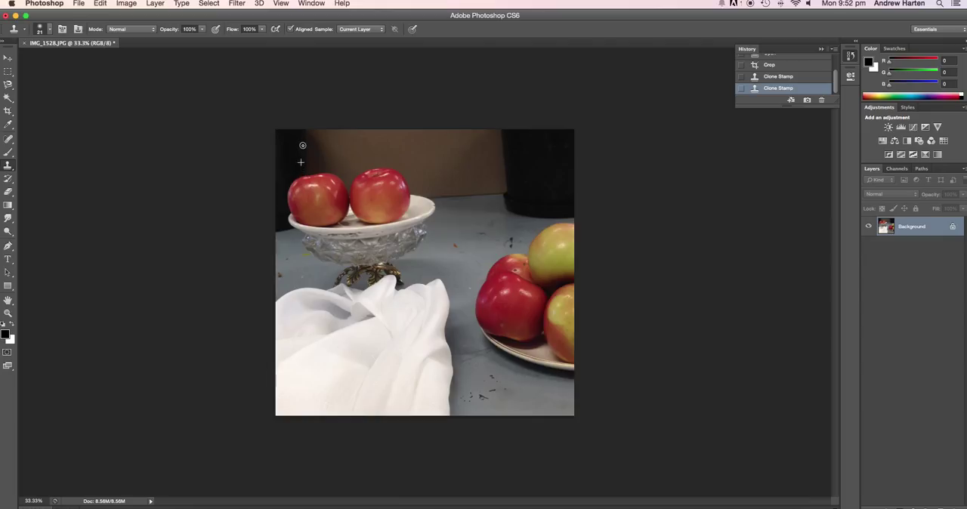
pyautogui.click(298, 147)
# Step: Apply a Hue/Saturation adjustment to the image with saturation -14 and lightness +8, keeping hue at 0
pyautogui.click(127, 5)
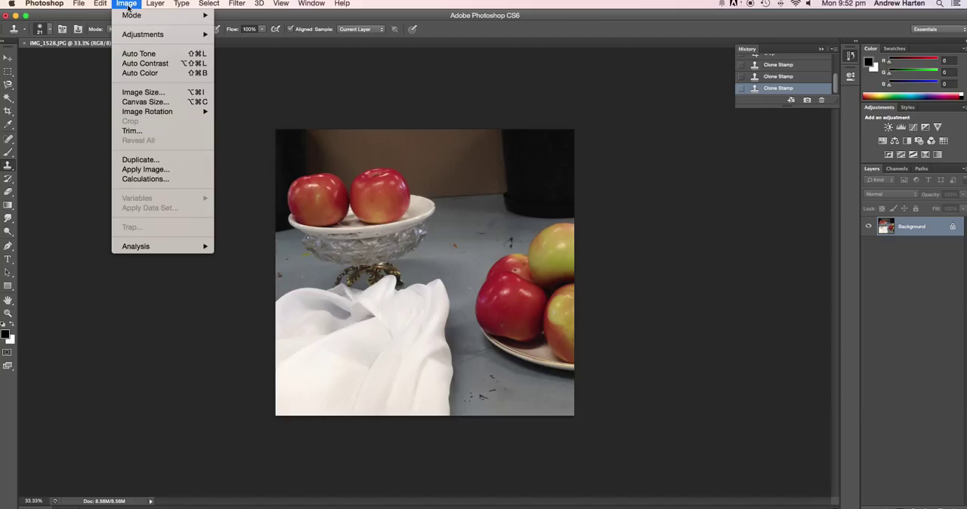
pyautogui.moveTo(131, 15)
pyautogui.moveTo(139, 36)
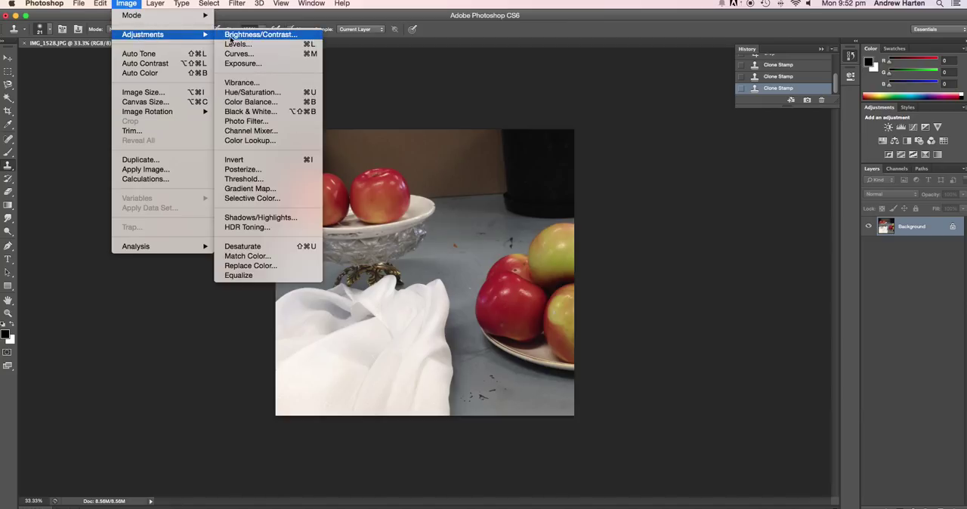
pyautogui.click(253, 93)
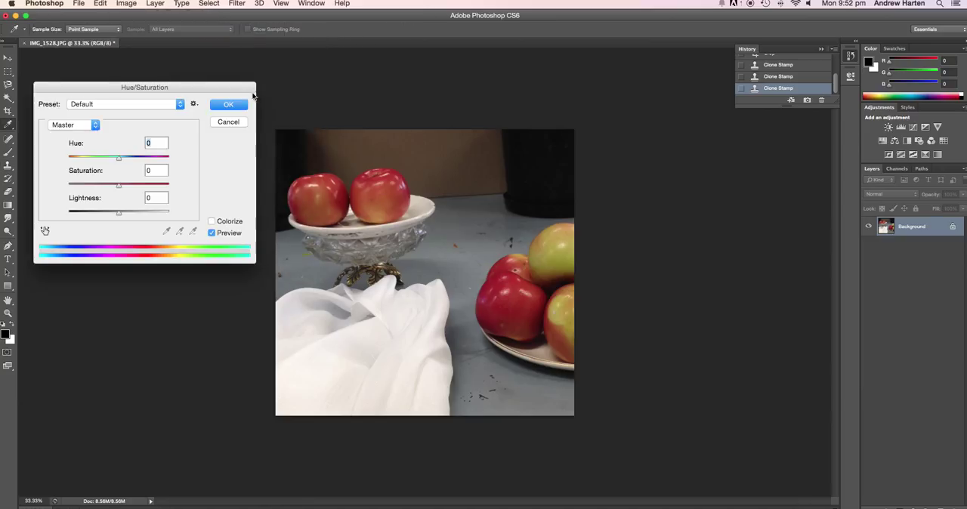
pyautogui.moveTo(118, 186)
pyautogui.mouseDown()
pyautogui.moveTo(100, 189)
pyautogui.moveTo(112, 189)
pyautogui.mouseUp()
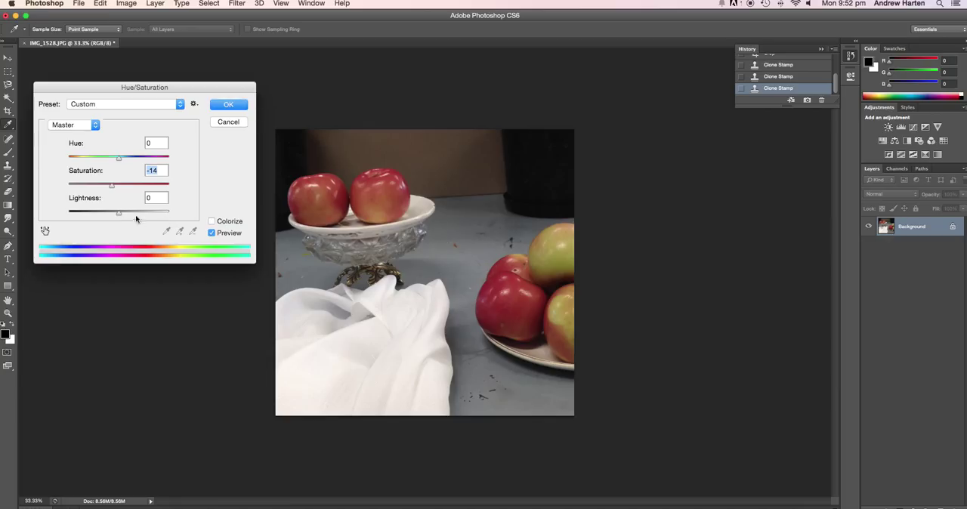
pyautogui.moveTo(119, 216); pyautogui.dragTo(124, 216)
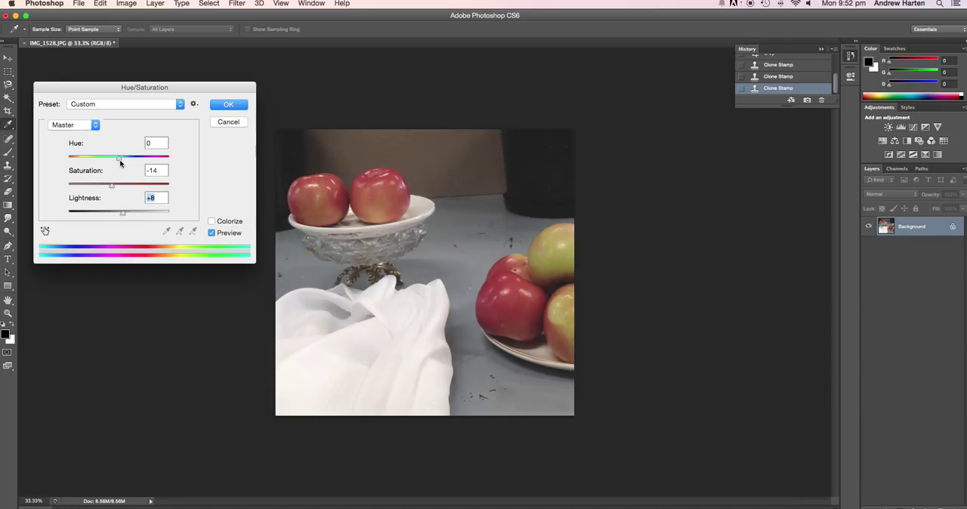
pyautogui.moveTo(121, 161); pyautogui.dragTo(119, 158)
pyautogui.click(238, 108)
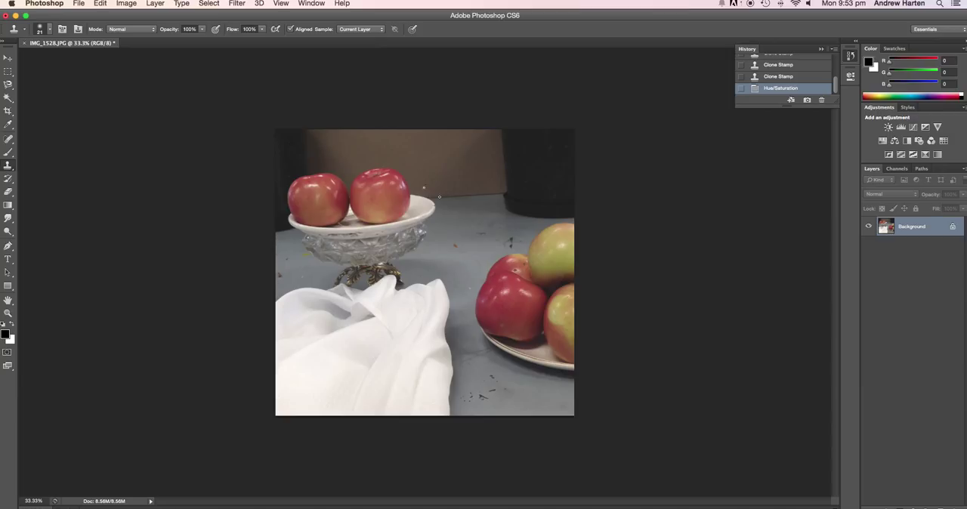
# Step: Duplicate the Background layer and name the copy "photocopy"
pyautogui.click(8, 57)
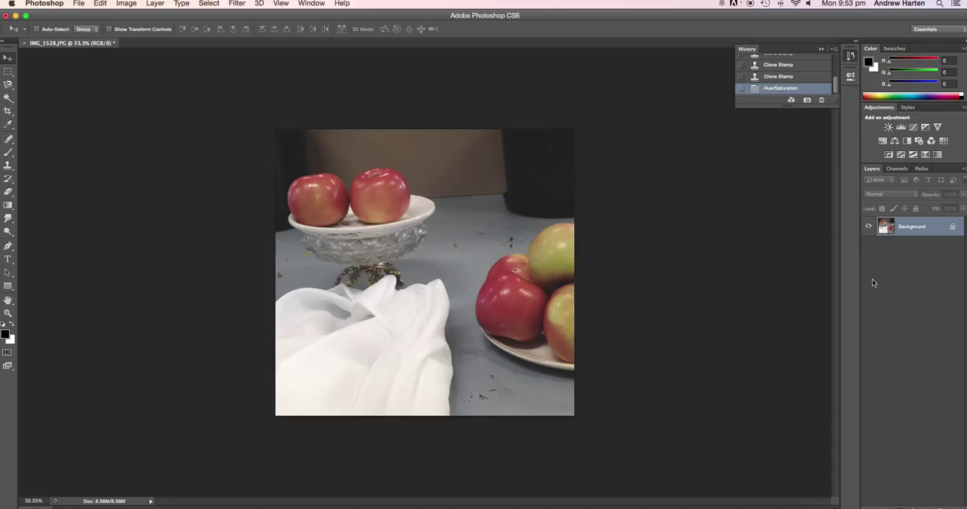
pyautogui.click(125, 4)
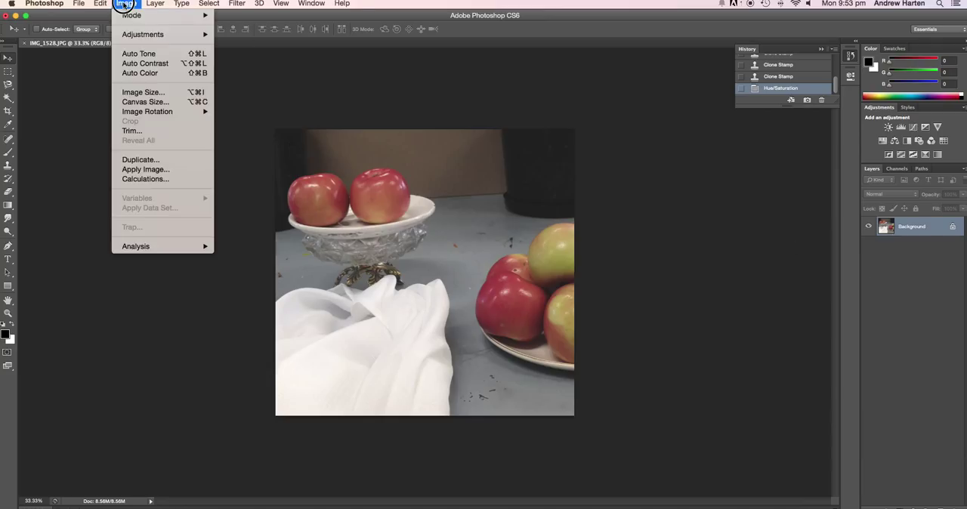
pyautogui.moveTo(156, 3)
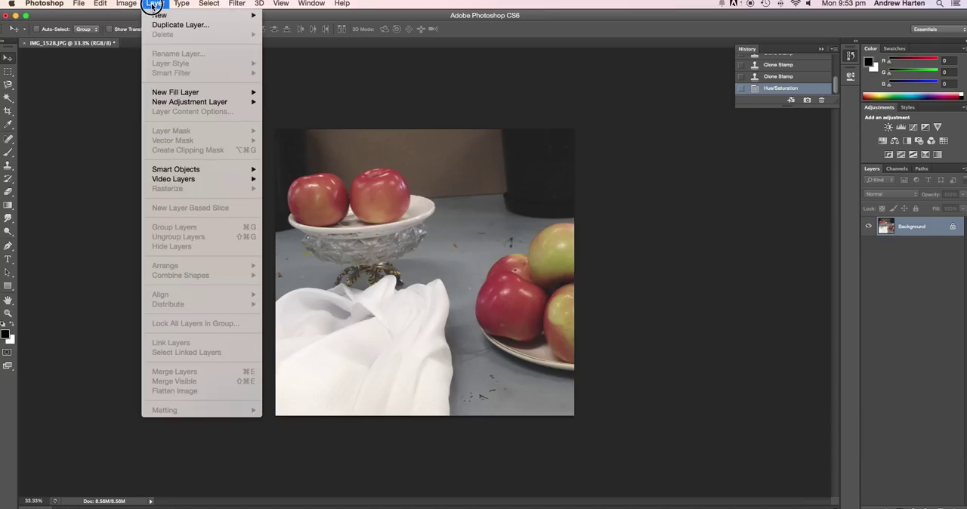
pyautogui.click(157, 25)
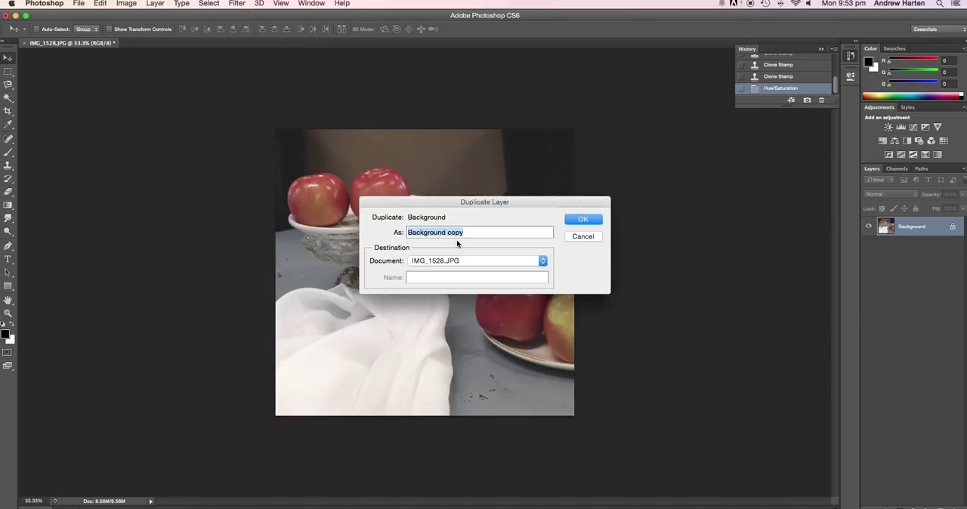
pyautogui.write('photocopy')
pyautogui.click(576, 226)
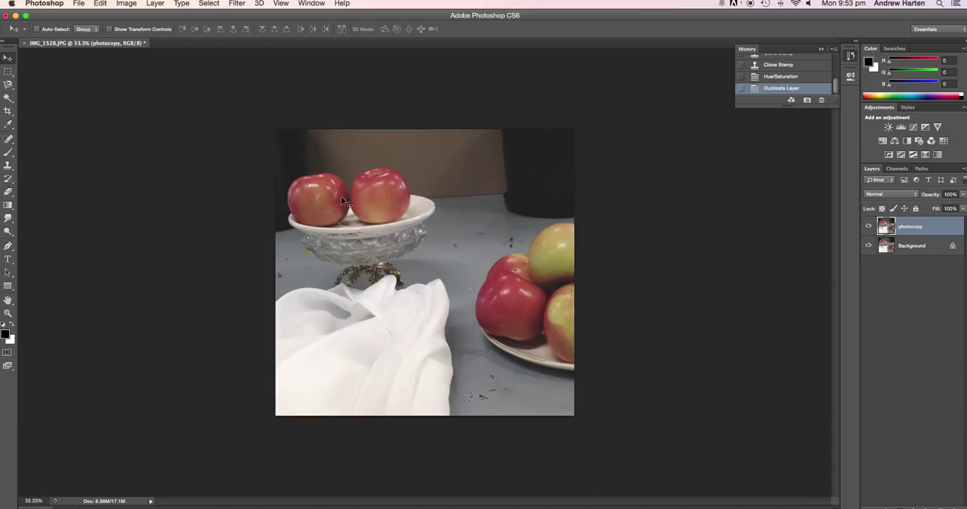
# Step: Open the Filter Gallery for the photocopy layer and choose the Photocopy effect from the Sketch filters
pyautogui.click(910, 246)
pyautogui.click(912, 226)
pyautogui.click(209, 6)
pyautogui.moveTo(233, 6)
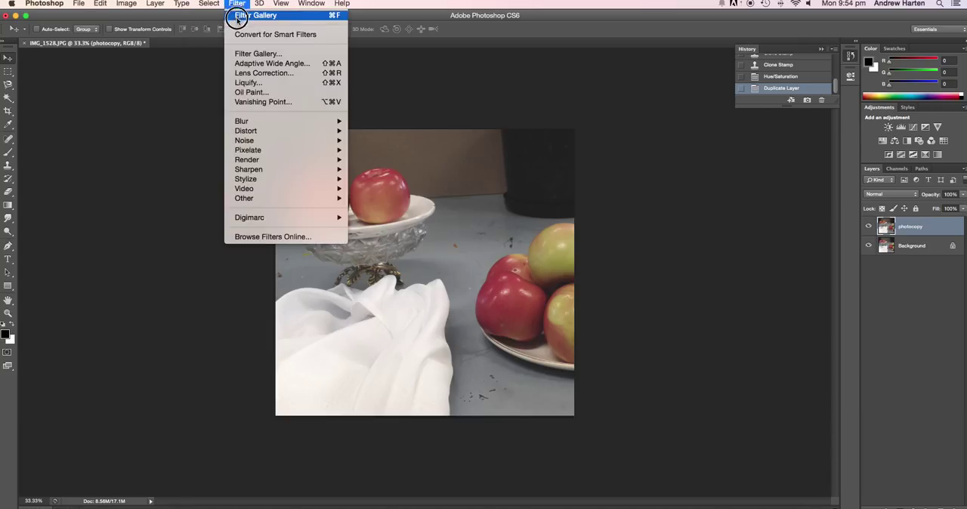
pyautogui.click(241, 53)
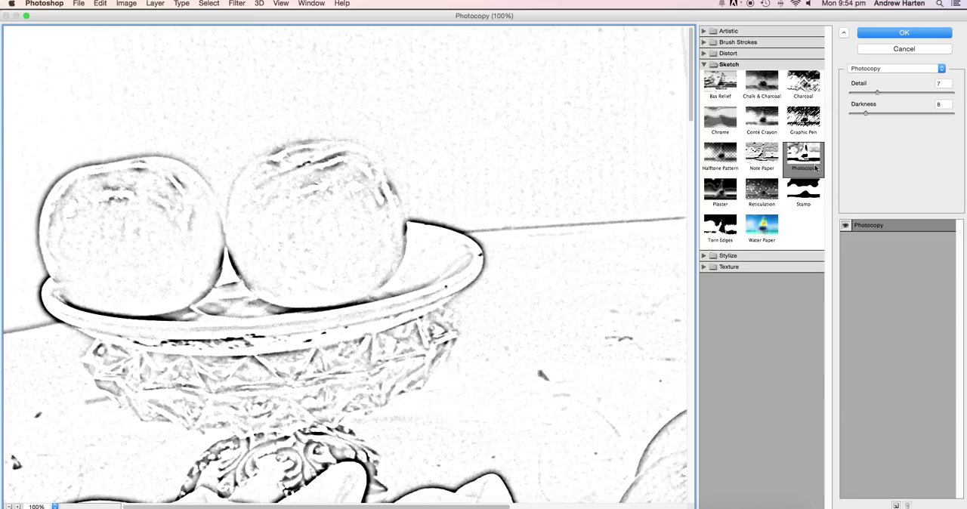
pyautogui.click(706, 65)
pyautogui.click(705, 54)
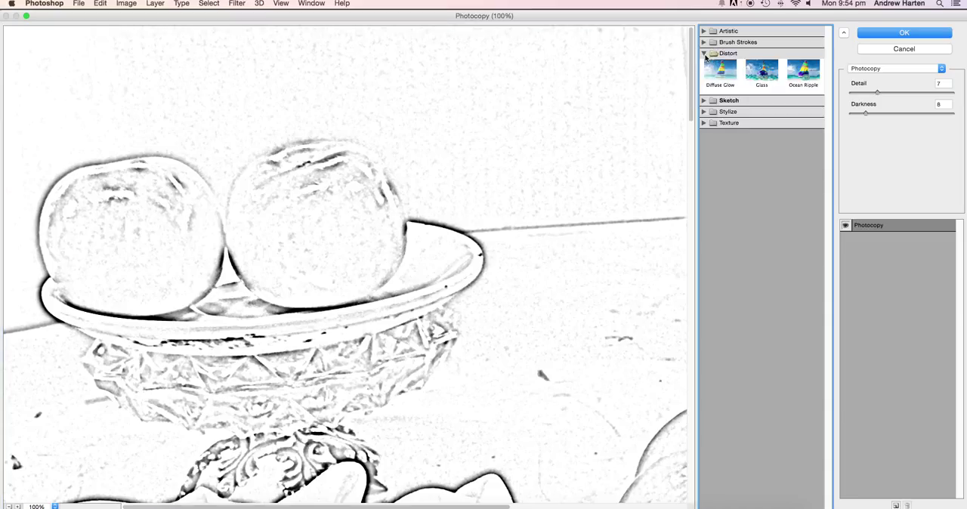
pyautogui.click(704, 54)
pyautogui.click(706, 65)
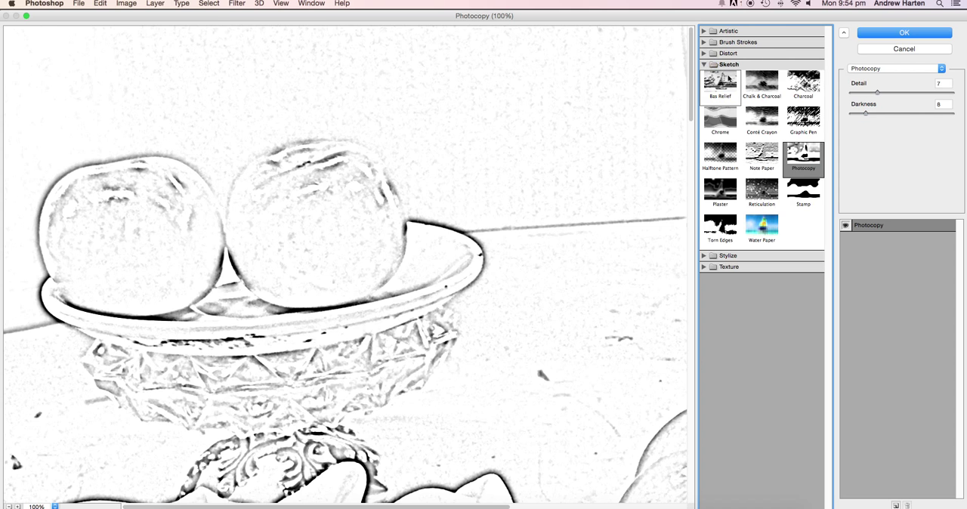
pyautogui.click(810, 121)
pyautogui.click(811, 158)
# Step: Increase the darkness of the Photocopy filter, apply it, and adjust the photocopy layer's opacity
pyautogui.moveTo(866, 113); pyautogui.dragTo(879, 93)
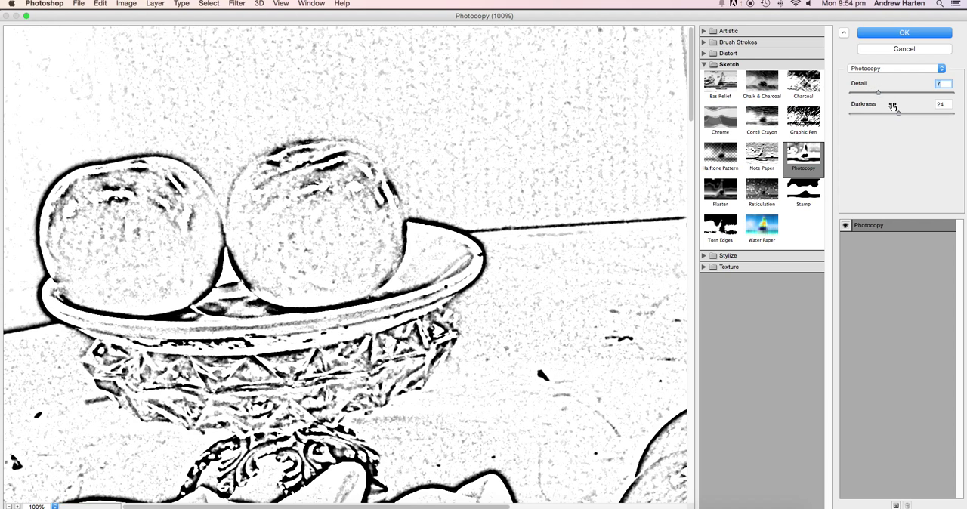
pyautogui.moveTo(900, 115); pyautogui.dragTo(882, 95)
pyautogui.click(904, 32)
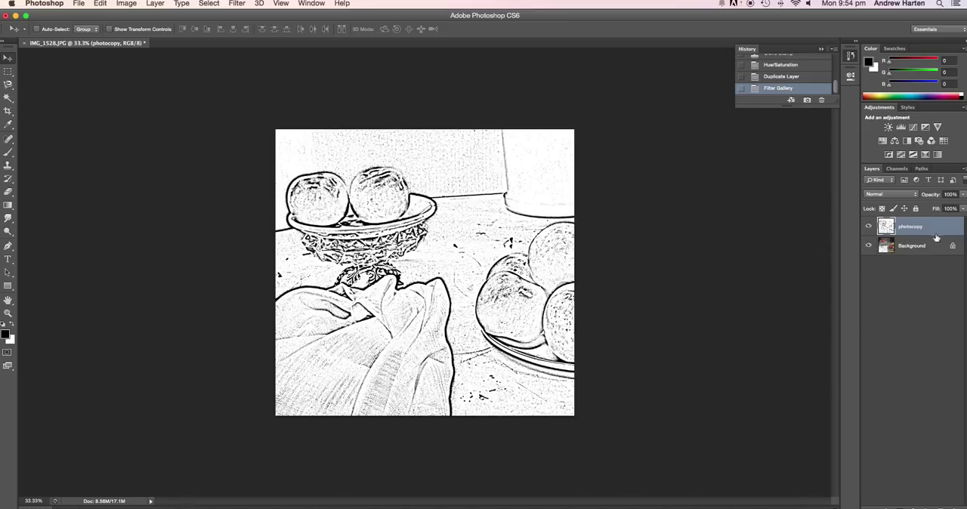
pyautogui.click(963, 195)
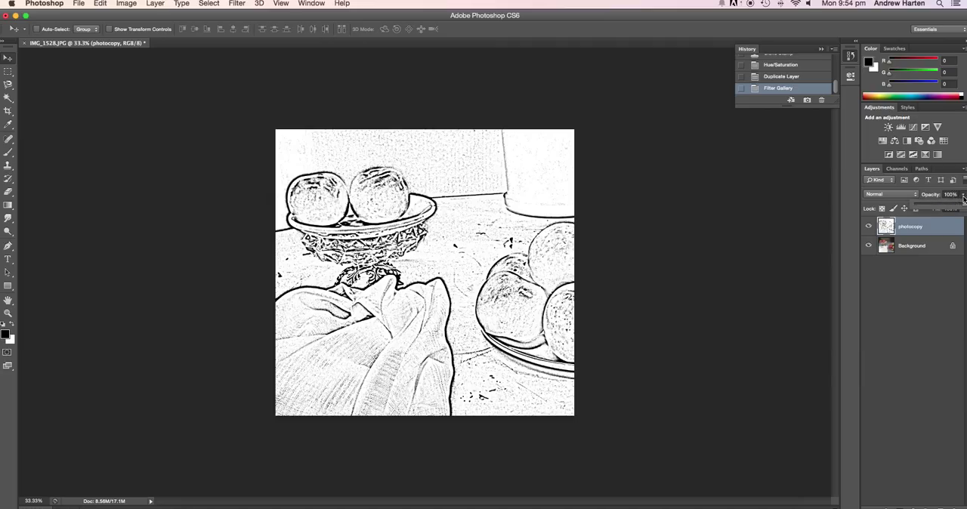
pyautogui.moveTo(964, 206)
pyautogui.mouseDown()
pyautogui.moveTo(929, 205)
pyautogui.moveTo(963, 204)
pyautogui.mouseUp()
# Step: Duplicate the Background layer as "posterise" and move the copy above the photocopy layer
pyautogui.click(914, 248)
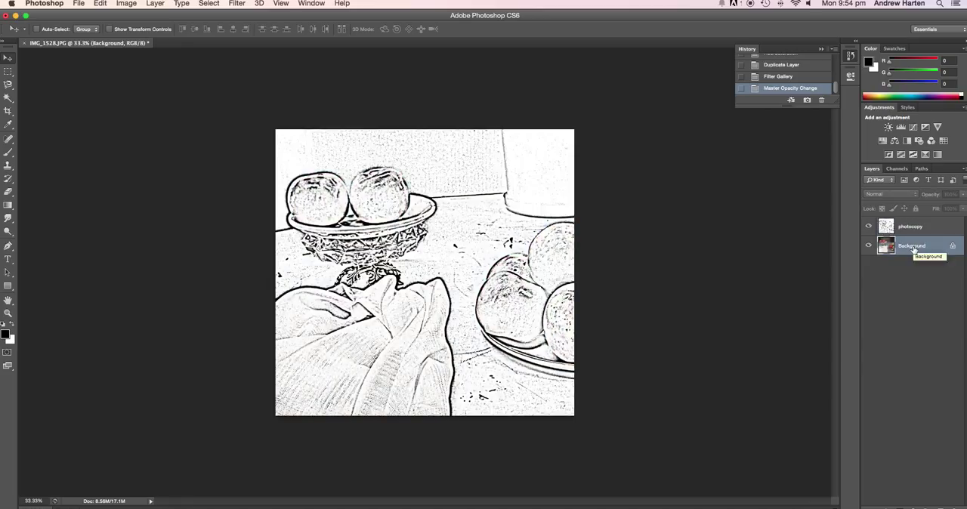
pyautogui.click(155, 4)
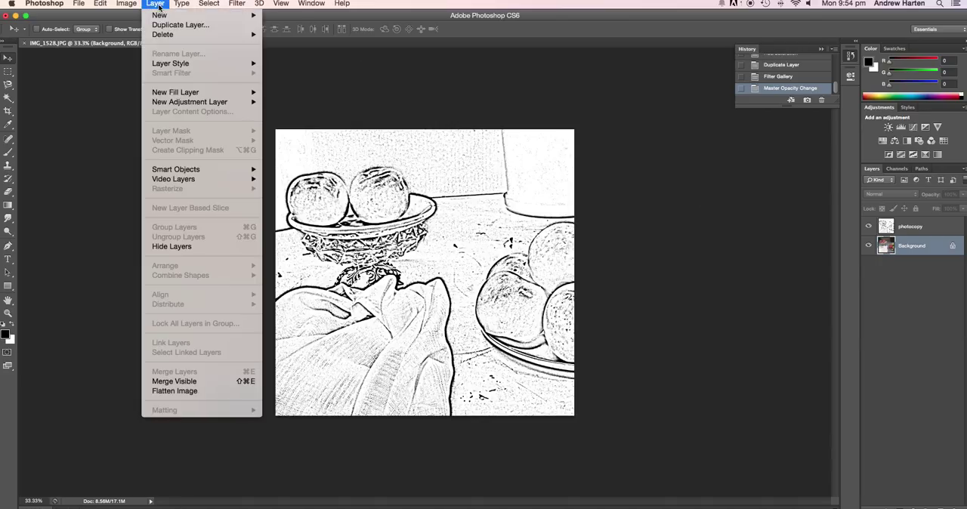
pyautogui.click(164, 25)
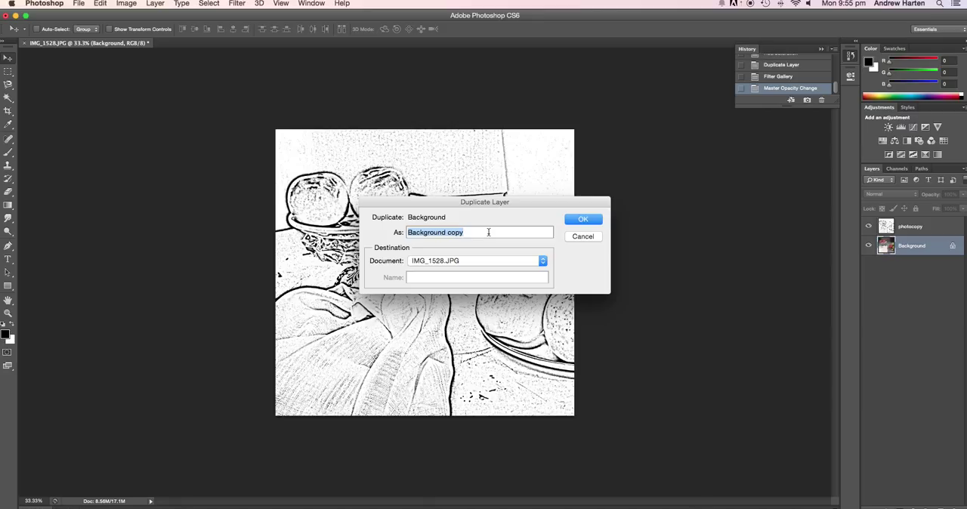
pyautogui.write('posterise')
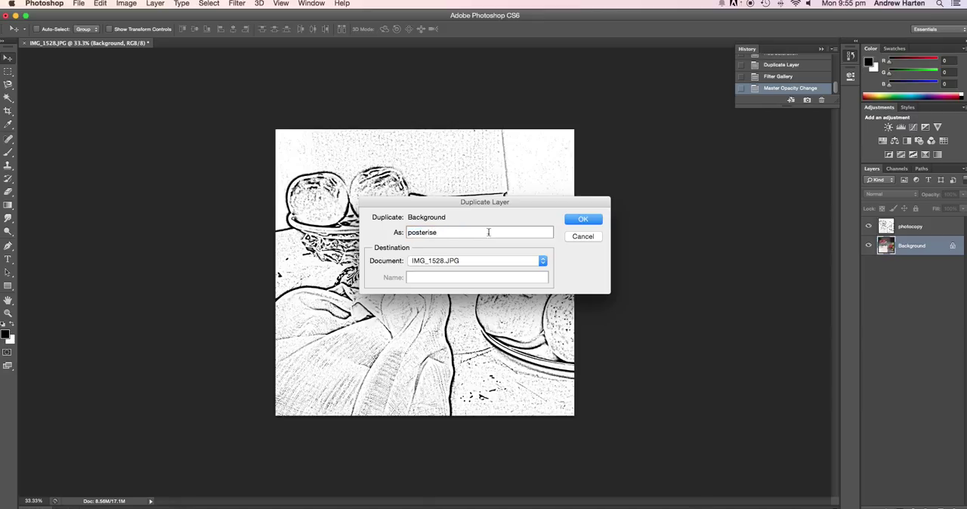
pyautogui.click(583, 220)
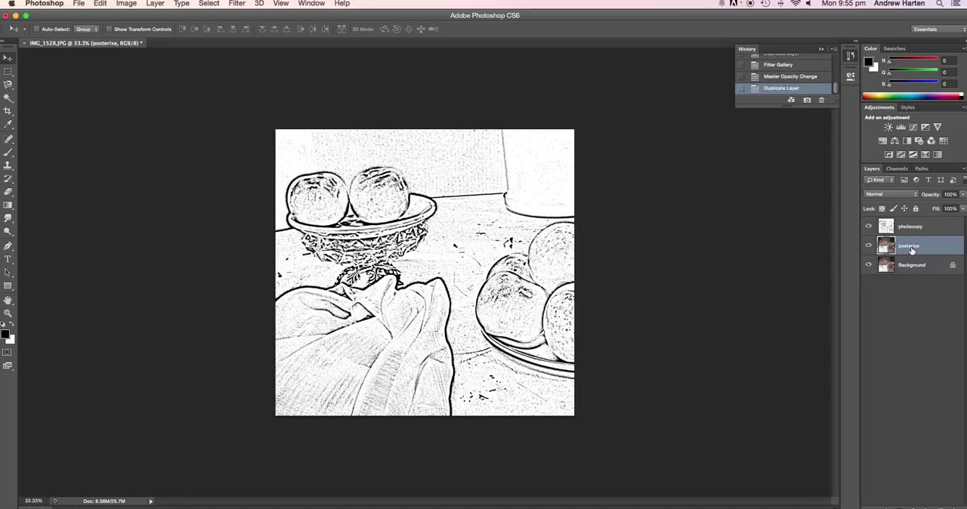
pyautogui.moveTo(912, 250); pyautogui.dragTo(911, 227)
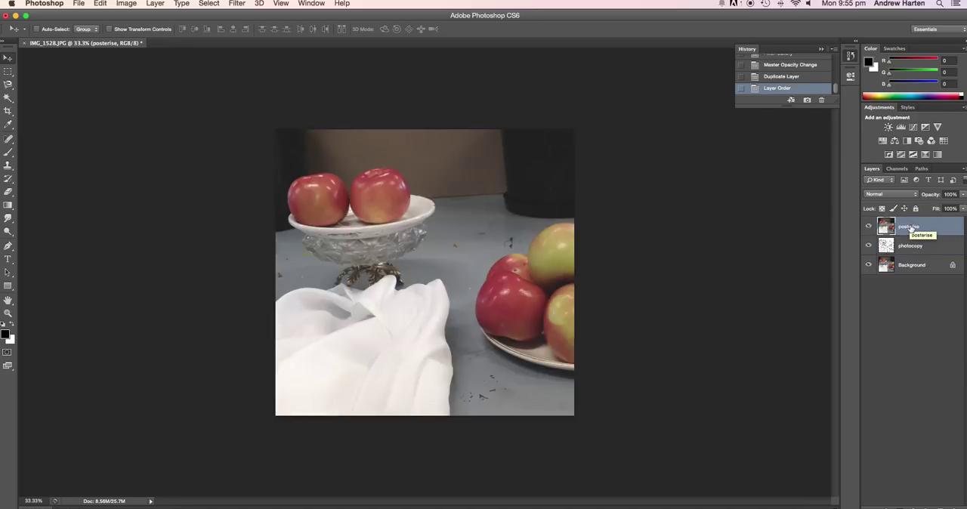
# Step: Posterize the posterise layer with 7 levels and lower the layer's opacity to 78%
pyautogui.click(126, 4)
pyautogui.moveTo(133, 35)
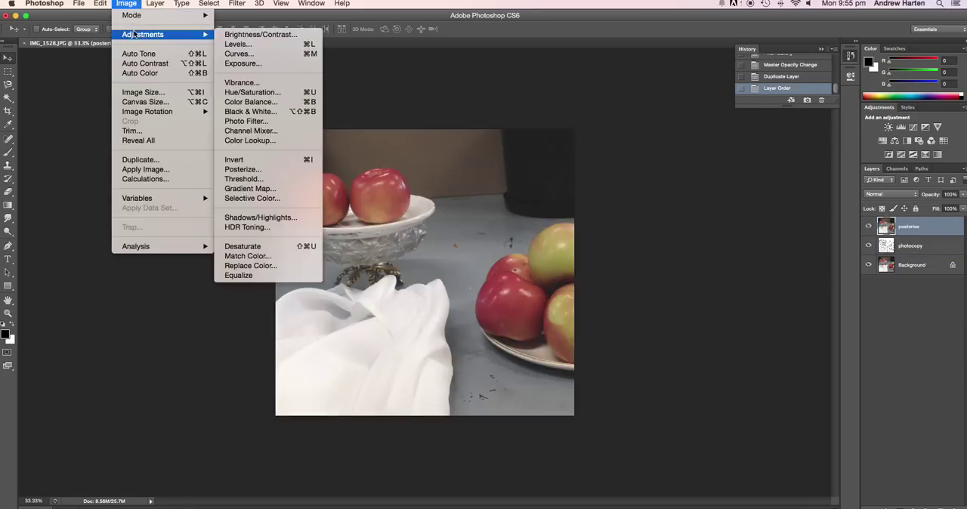
pyautogui.click(264, 171)
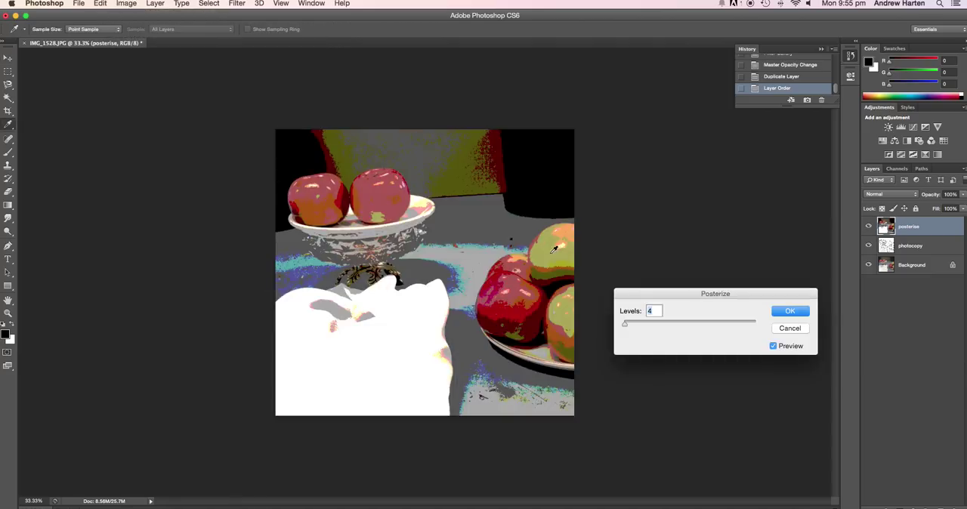
pyautogui.moveTo(625, 326); pyautogui.dragTo(627, 327)
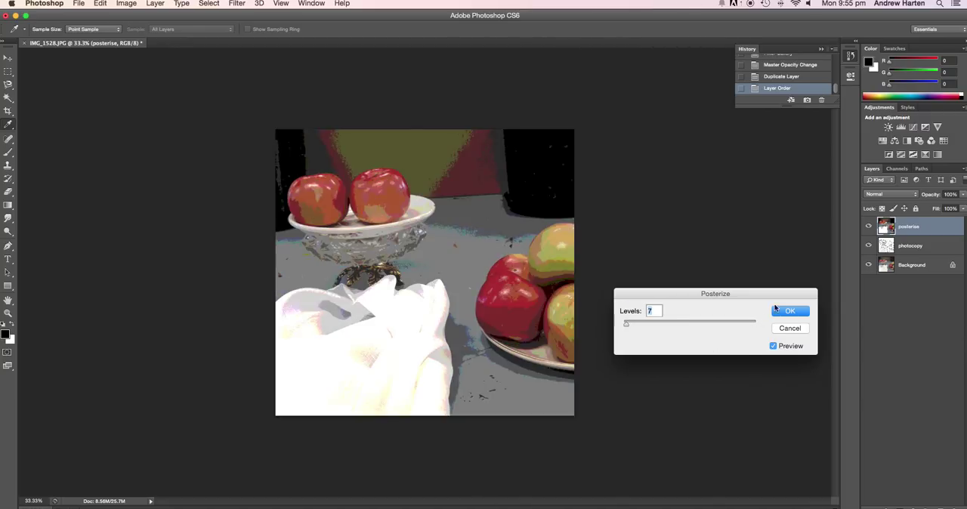
pyautogui.click(783, 313)
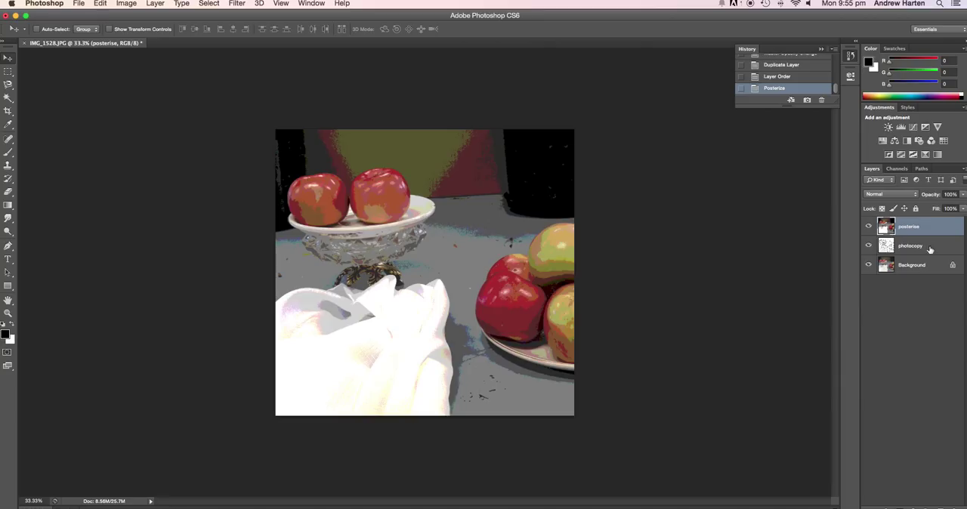
pyautogui.click(964, 196)
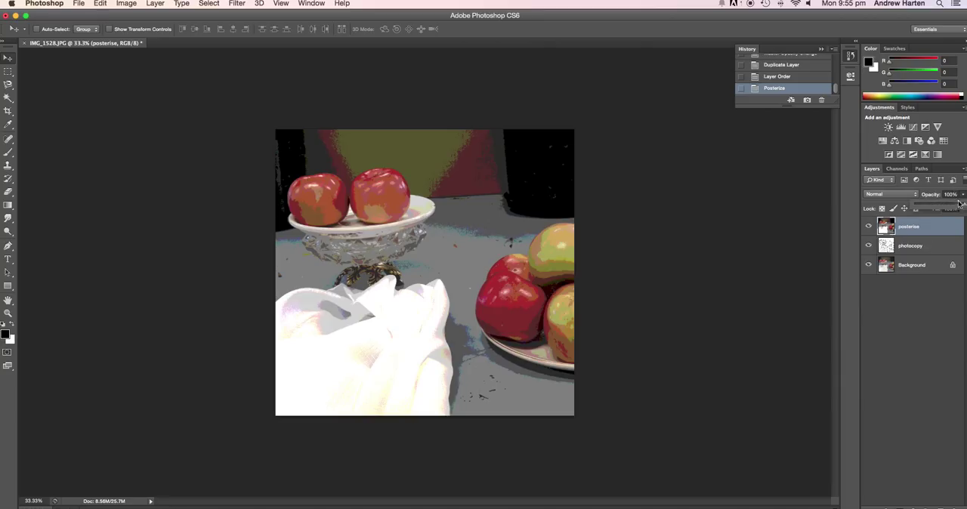
pyautogui.moveTo(965, 205); pyautogui.dragTo(955, 208)
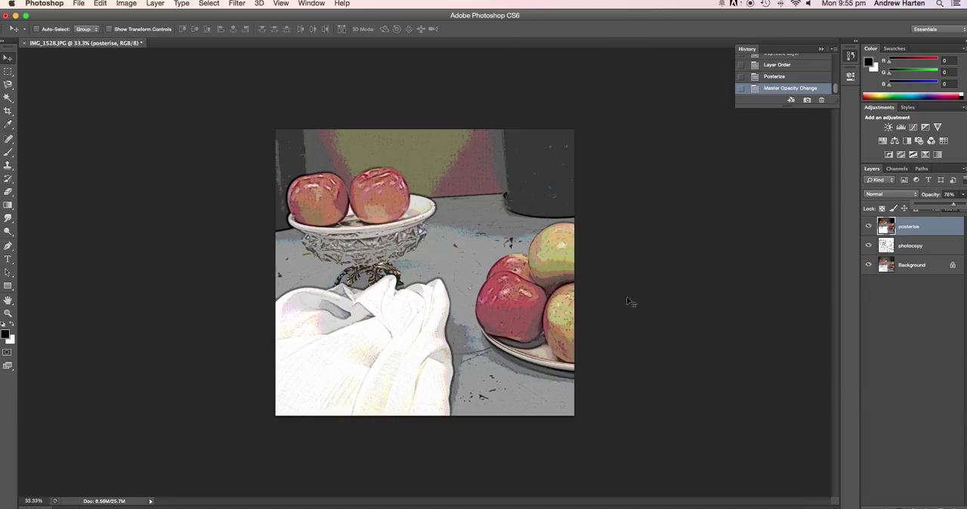
# Step: Adjust the photocopy layer's brightness to -24 and contrast to 41, and make the posterise layer active again
pyautogui.click(925, 249)
pyautogui.click(925, 249)
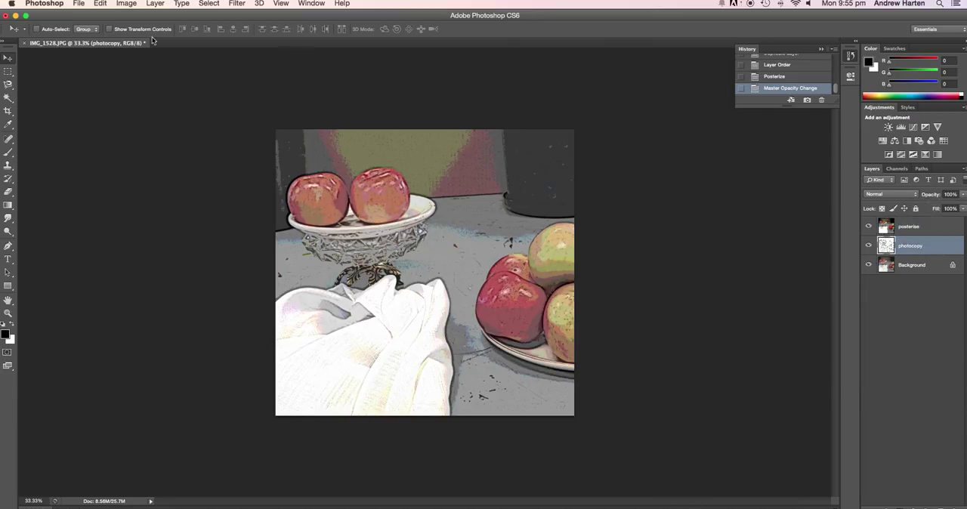
pyautogui.click(129, 7)
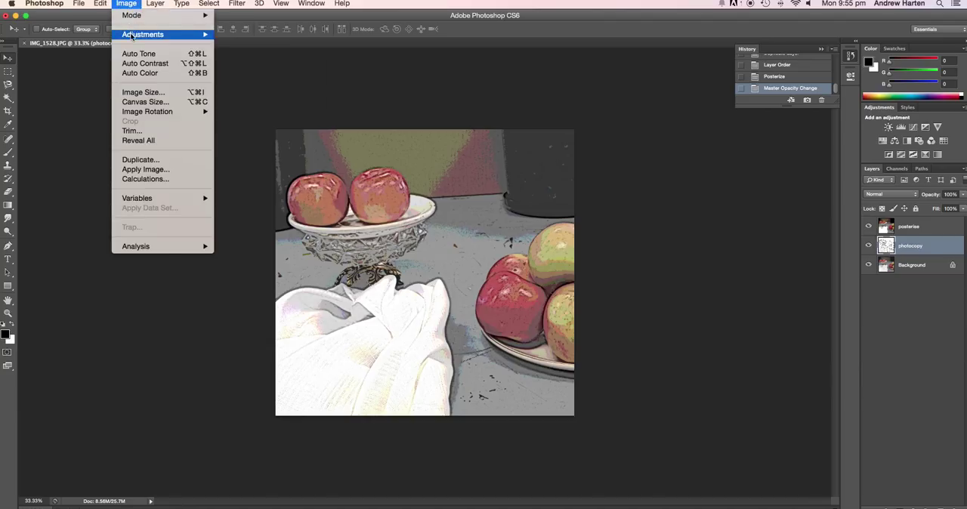
pyautogui.moveTo(135, 36)
pyautogui.click(232, 37)
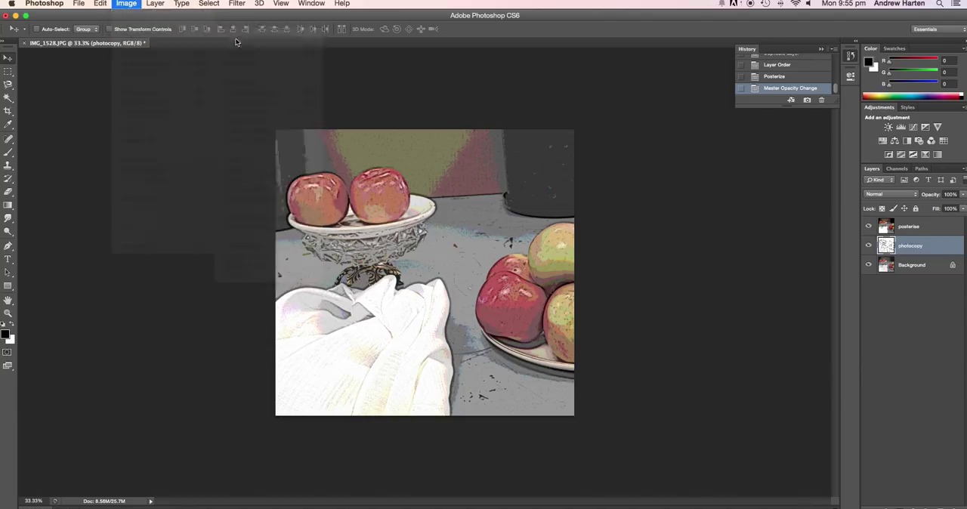
pyautogui.moveTo(658, 240); pyautogui.dragTo(680, 270)
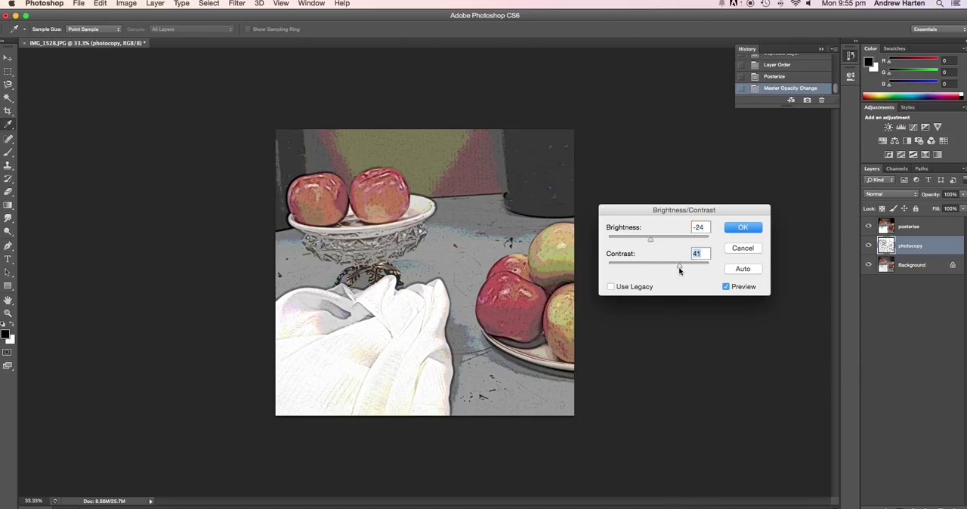
pyautogui.click(728, 229)
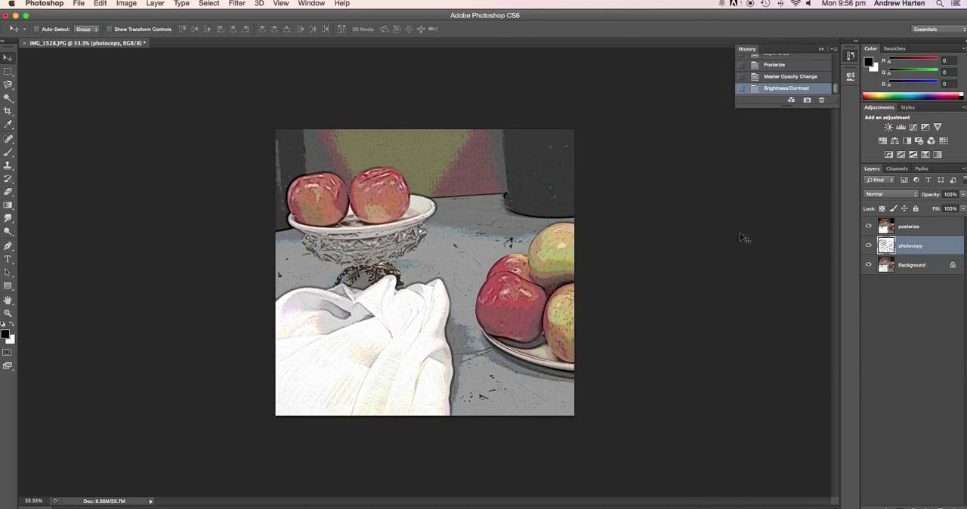
pyautogui.click(904, 228)
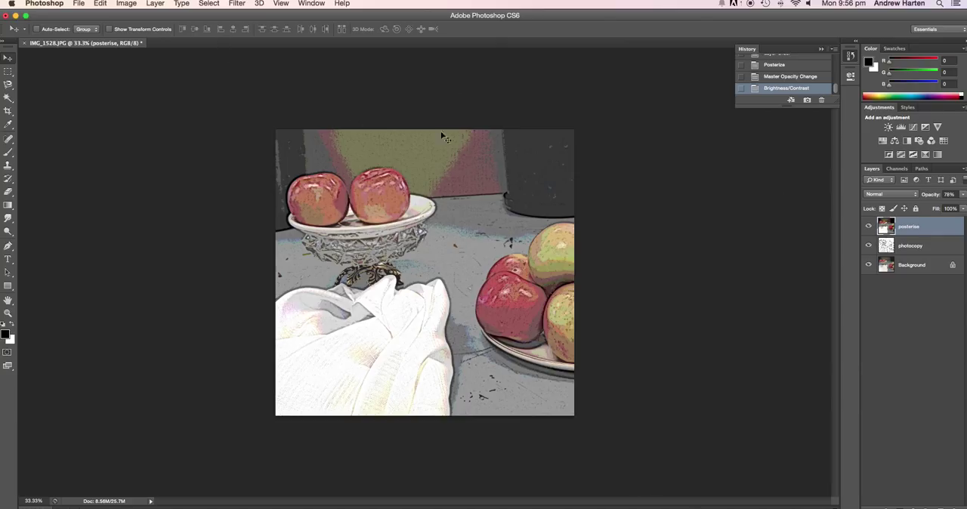
pyautogui.click(126, 4)
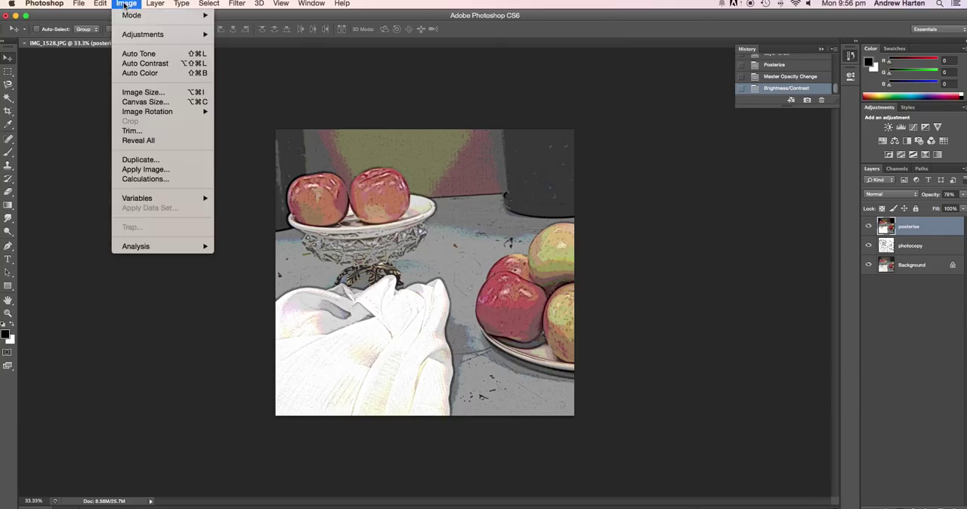
pyautogui.moveTo(133, 34)
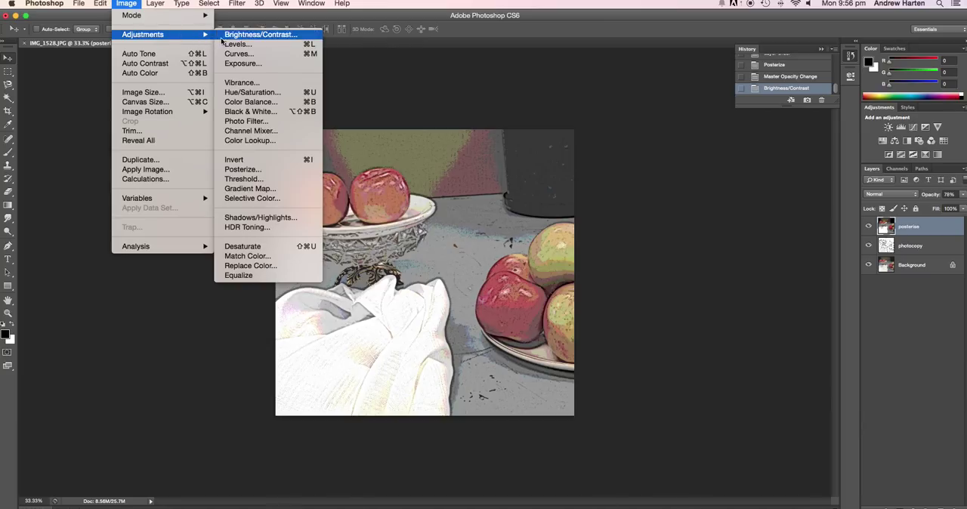
pyautogui.click(260, 35)
pyautogui.moveTo(659, 239); pyautogui.dragTo(661, 268)
pyautogui.click(740, 250)
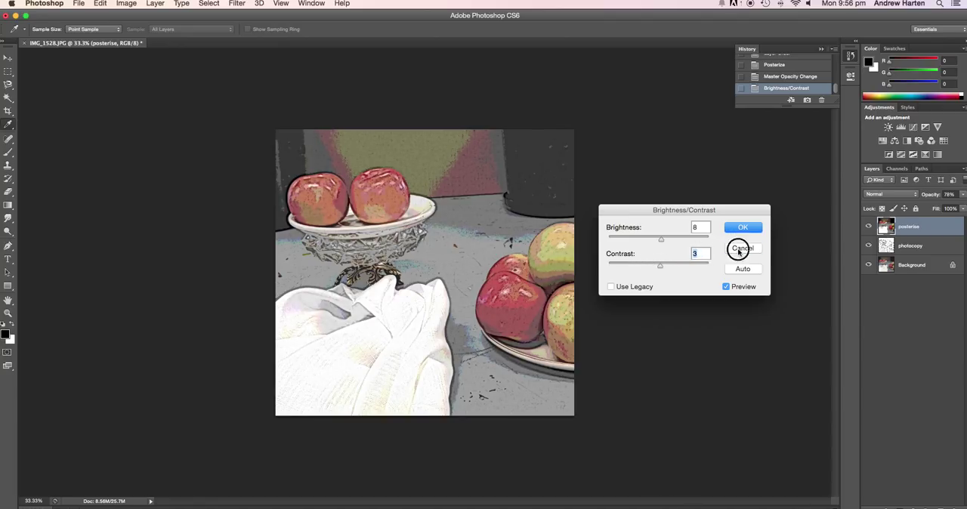
# Step: Apply a Hue/Saturation adjustment to the posterise layer with hue -6, saturation -18 and lightness +11
pyautogui.click(154, 4)
pyautogui.moveTo(139, 6)
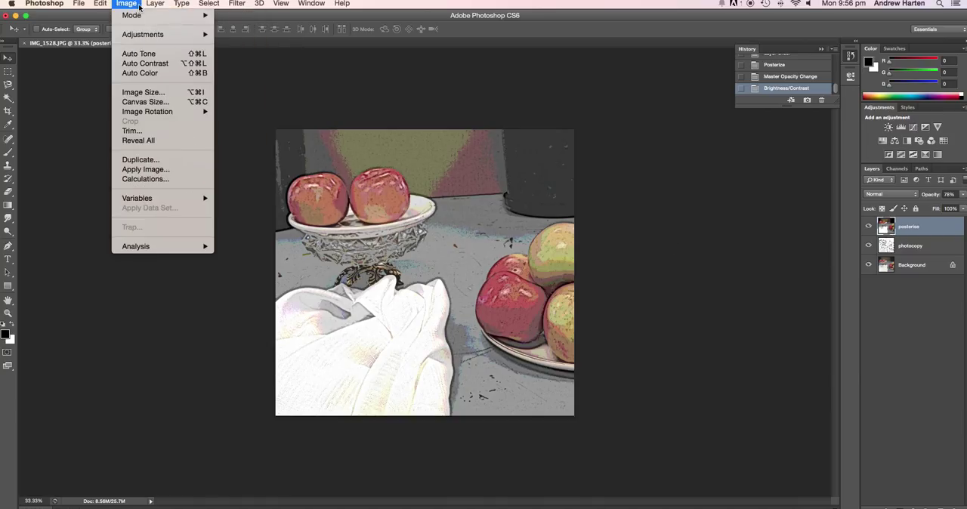
pyautogui.moveTo(147, 35)
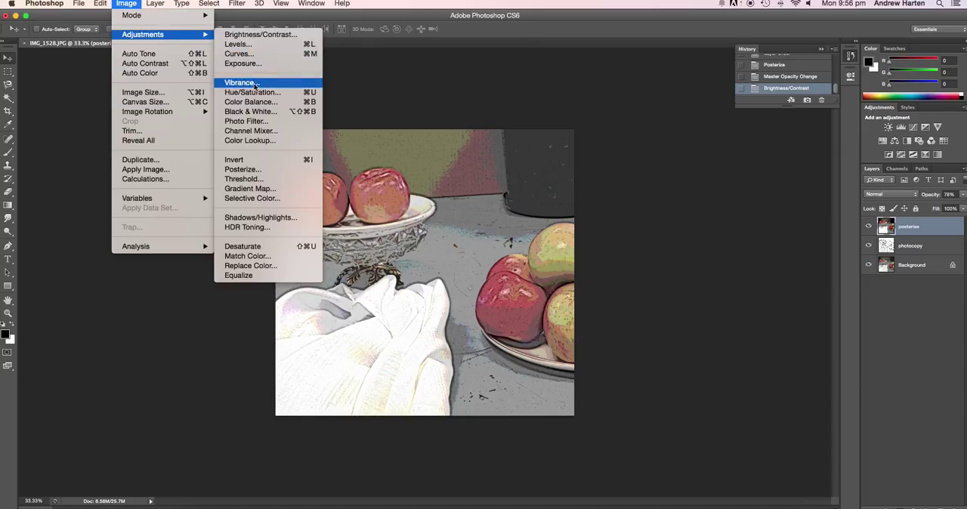
pyautogui.click(253, 94)
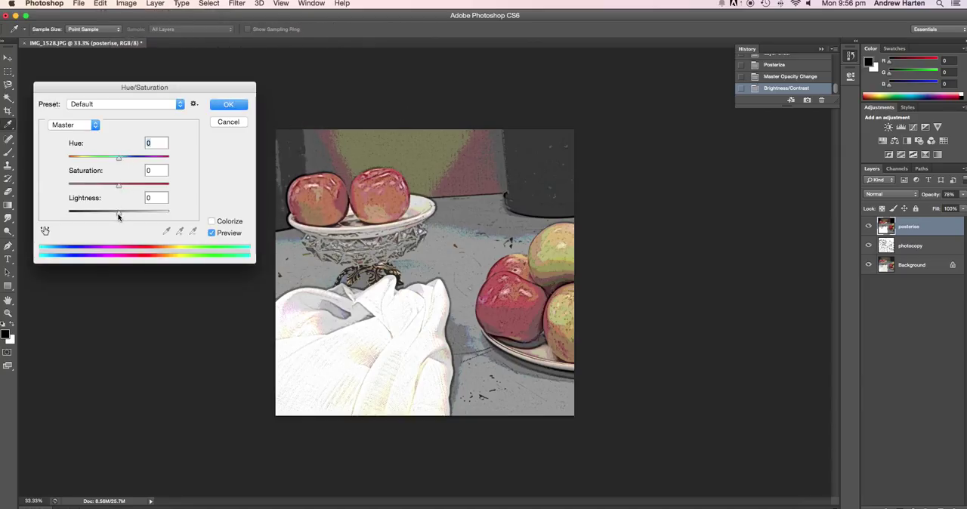
pyautogui.moveTo(118, 217); pyautogui.dragTo(108, 162)
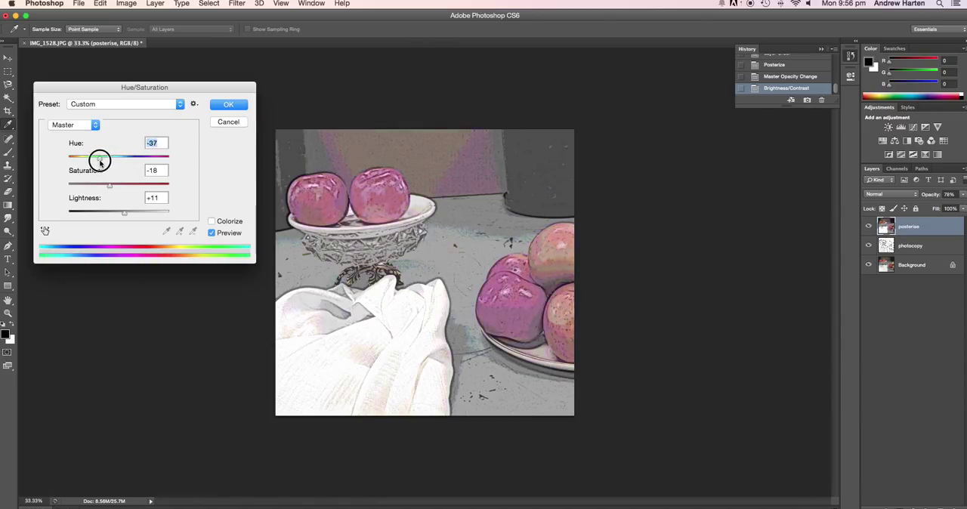
pyautogui.moveTo(105, 162); pyautogui.dragTo(108, 163)
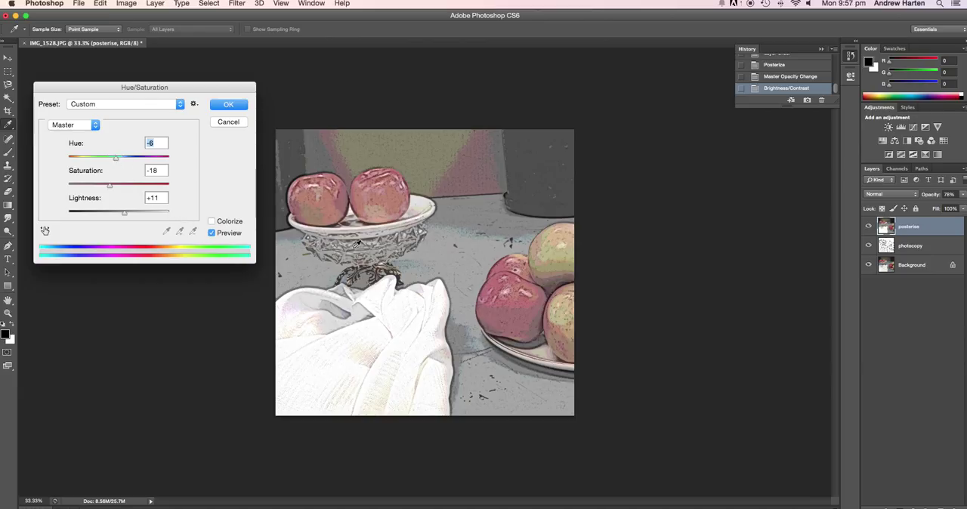
pyautogui.click(229, 105)
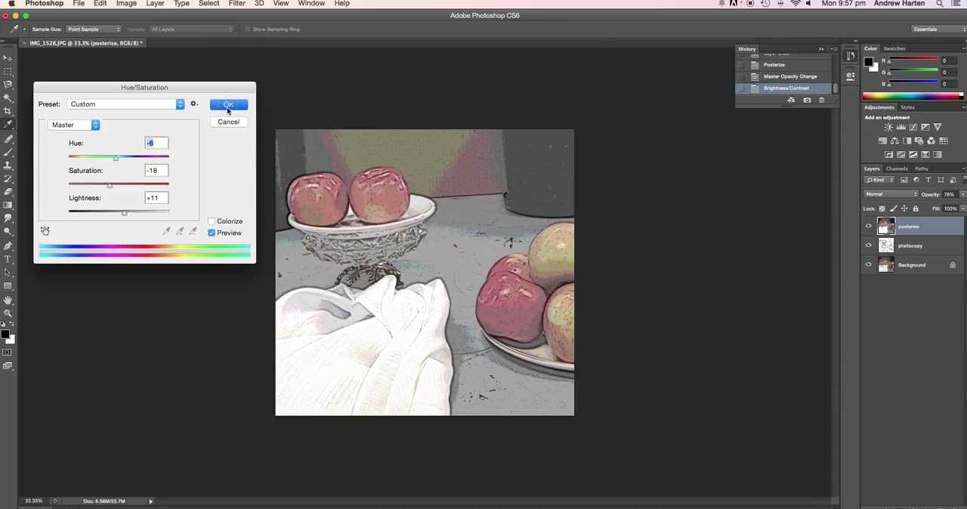